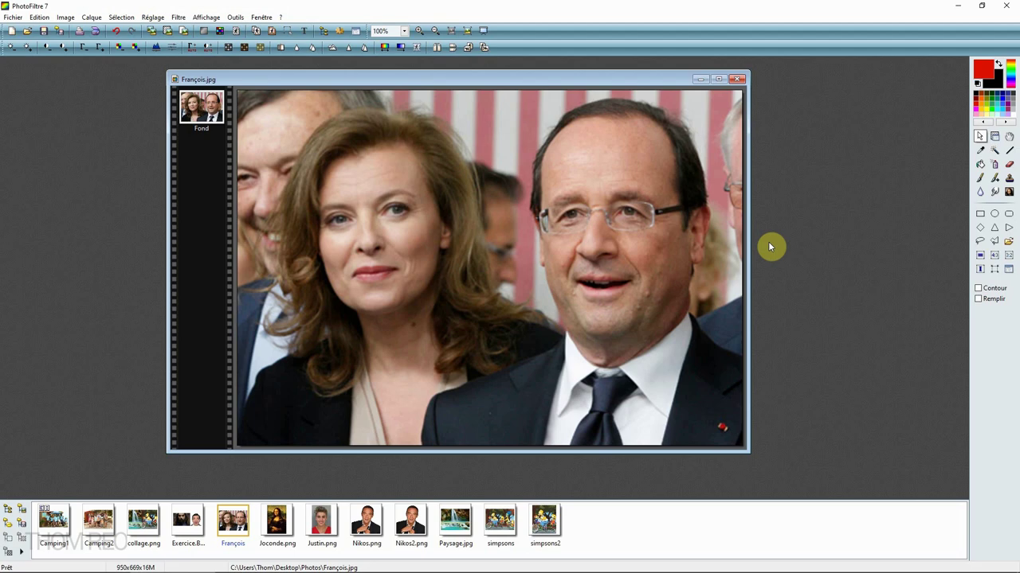
# Step: Activate the Clone Stamp tool and set its radius to 30
pyautogui.click(1010, 180)
pyautogui.click(987, 223)
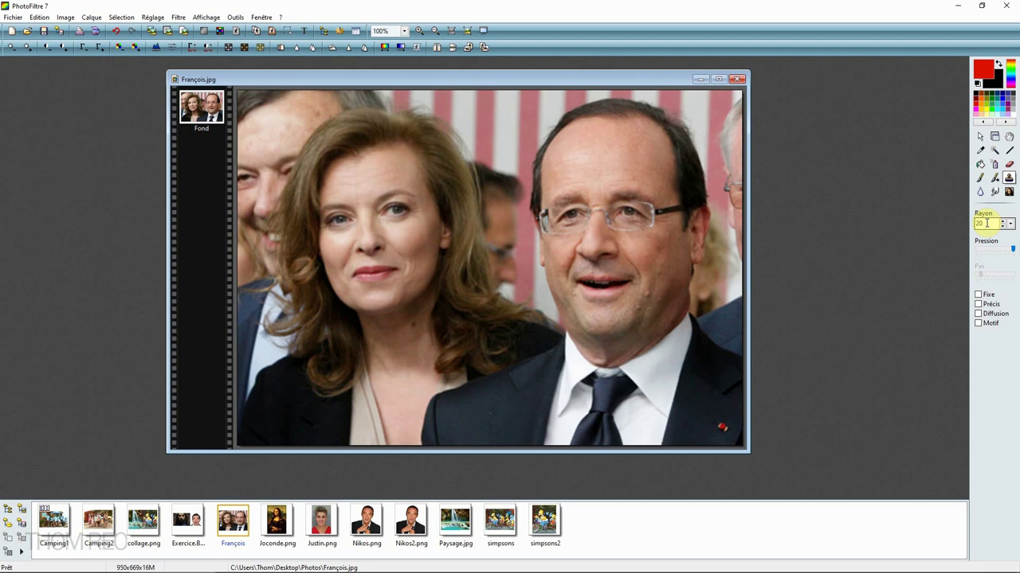
pyautogui.moveTo(987, 223); pyautogui.dragTo(962, 223)
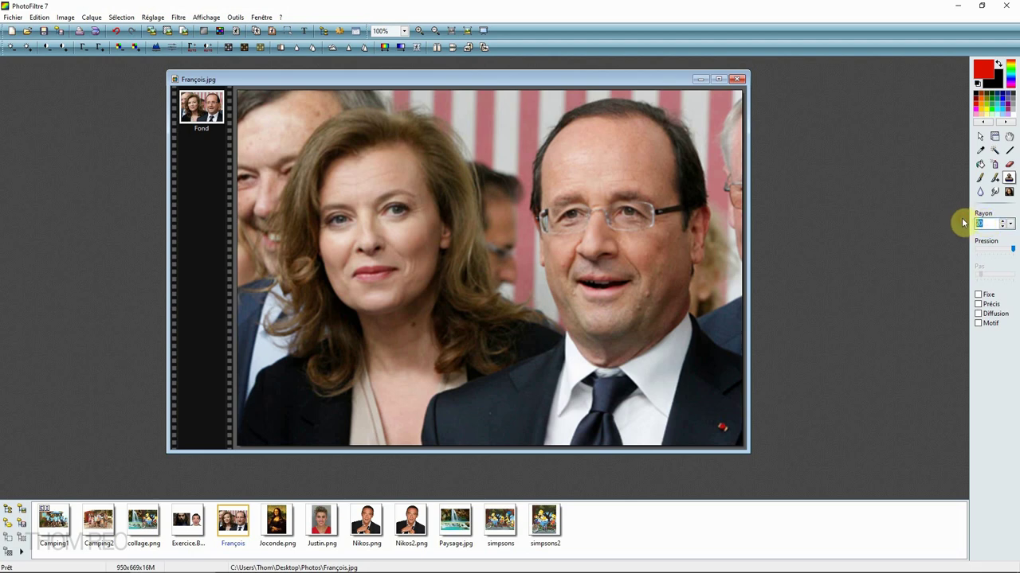
pyautogui.write('30')
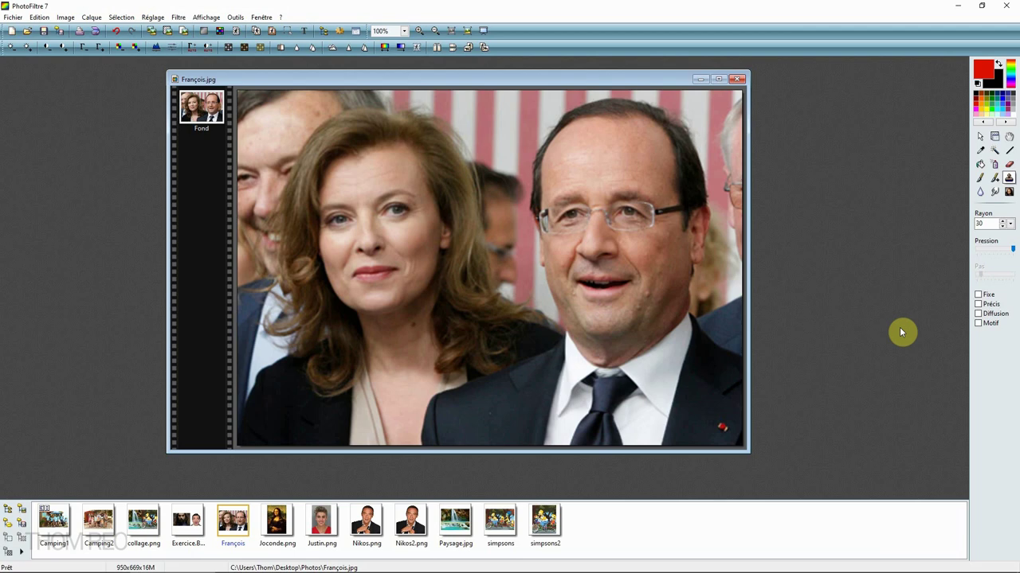
# Step: Clone the face of the man with glasses onto the woman's face, from forehead to chin
pyautogui.keyDown('ctrl'); pyautogui.click(589, 246); pyautogui.keyUp('ctrl')
pyautogui.click(369, 245)
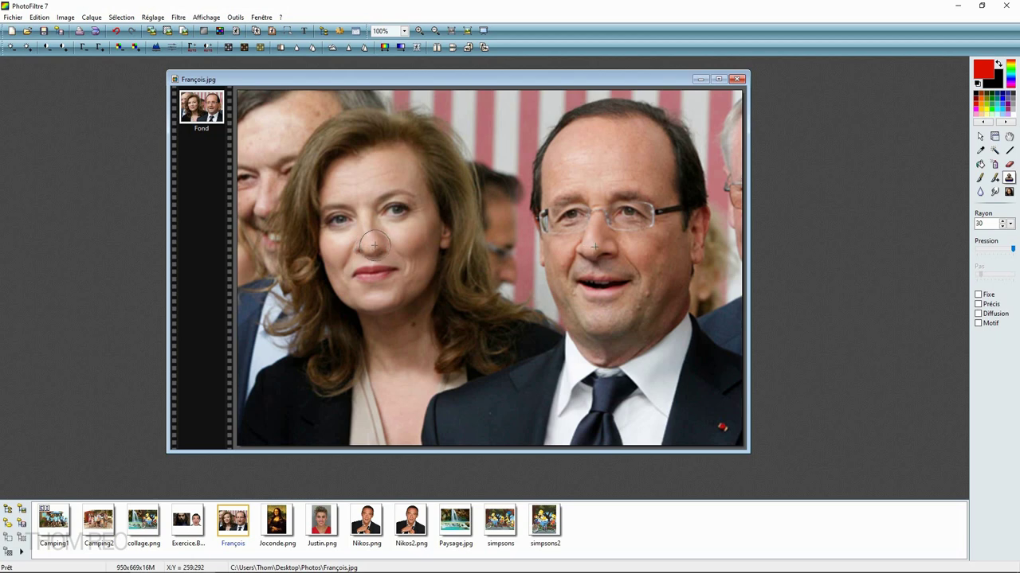
pyautogui.moveTo(356, 239)
pyautogui.mouseDown()
pyautogui.moveTo(371, 260)
pyautogui.moveTo(390, 249)
pyautogui.moveTo(373, 231)
pyautogui.moveTo(350, 239)
pyautogui.moveTo(355, 260)
pyautogui.moveTo(379, 263)
pyautogui.moveTo(393, 233)
pyautogui.moveTo(354, 208)
pyautogui.moveTo(338, 239)
pyautogui.moveTo(346, 271)
pyautogui.moveTo(402, 267)
pyautogui.moveTo(411, 224)
pyautogui.moveTo(390, 201)
pyautogui.moveTo(344, 217)
pyautogui.moveTo(347, 289)
pyautogui.moveTo(384, 301)
pyautogui.moveTo(415, 273)
pyautogui.moveTo(418, 215)
pyautogui.moveTo(399, 187)
pyautogui.moveTo(356, 193)
pyautogui.moveTo(349, 179)
pyautogui.moveTo(388, 169)
pyautogui.moveTo(418, 183)
pyautogui.moveTo(431, 227)
pyautogui.moveTo(408, 304)
pyautogui.moveTo(362, 316)
pyautogui.moveTo(344, 282)
pyautogui.moveTo(360, 316)
pyautogui.moveTo(391, 314)
pyautogui.mouseUp()
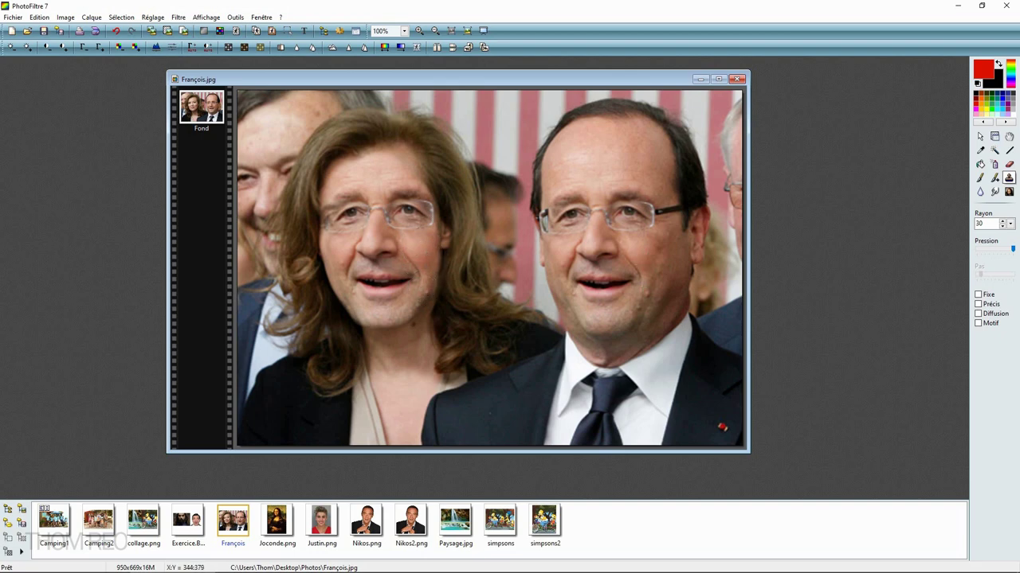
pyautogui.moveTo(402, 317)
pyautogui.mouseDown()
pyautogui.moveTo(363, 328)
pyautogui.moveTo(393, 323)
pyautogui.moveTo(403, 308)
pyautogui.moveTo(411, 180)
pyautogui.moveTo(386, 169)
pyautogui.moveTo(357, 193)
pyautogui.moveTo(371, 209)
pyautogui.moveTo(418, 199)
pyautogui.moveTo(414, 172)
pyautogui.moveTo(402, 152)
pyautogui.moveTo(346, 172)
pyautogui.mouseUp()
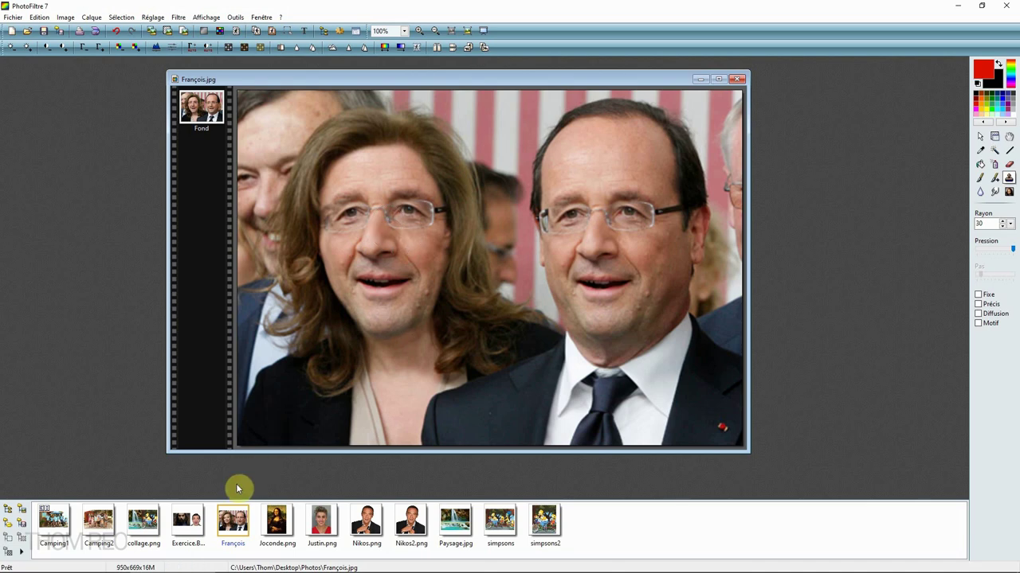
# Step: Open Exercice.Bean.png and minimize the François.jpg image
pyautogui.doubleClick(184, 522)
pyautogui.moveTo(375, 77); pyautogui.dragTo(592, 127)
pyautogui.click(699, 79)
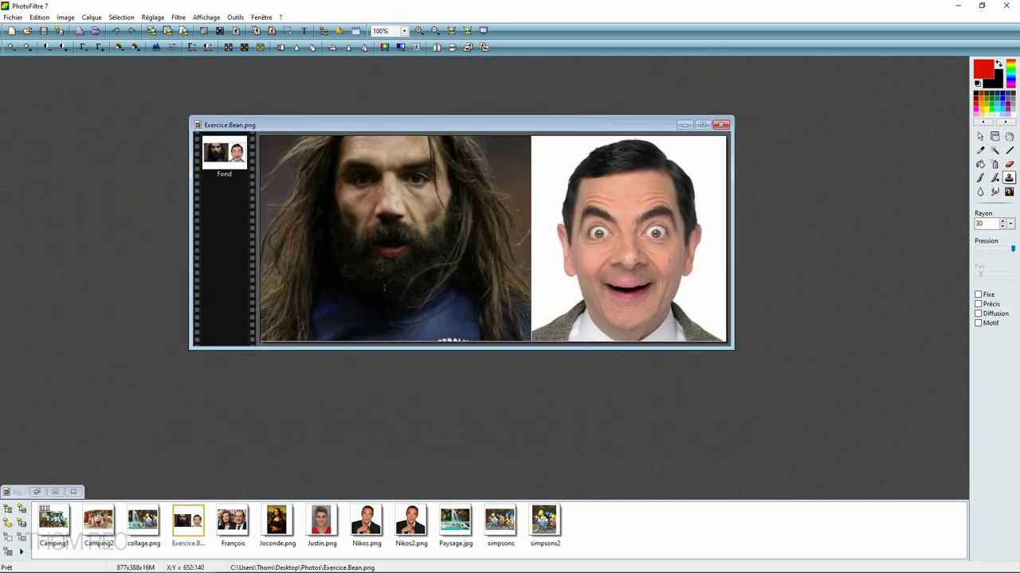
# Step: Clone the clean-shaven man's wide-open eyes over both eyes of the long-haired bearded man
pyautogui.keyDown('ctrl'); pyautogui.click(654, 234); pyautogui.keyUp('ctrl')
pyautogui.click(416, 180)
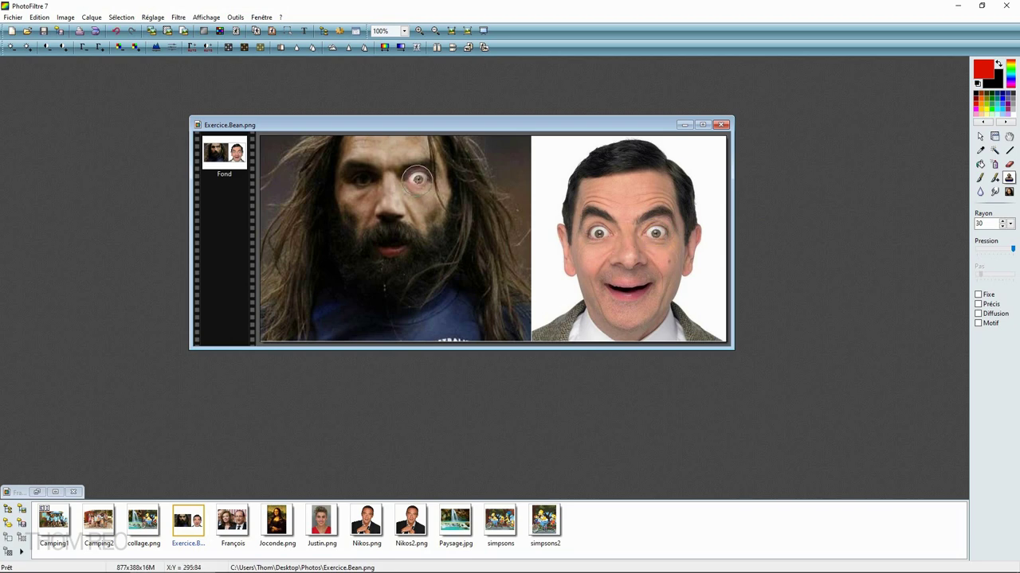
pyautogui.click(361, 180)
pyautogui.scroll(1, 410, 170)
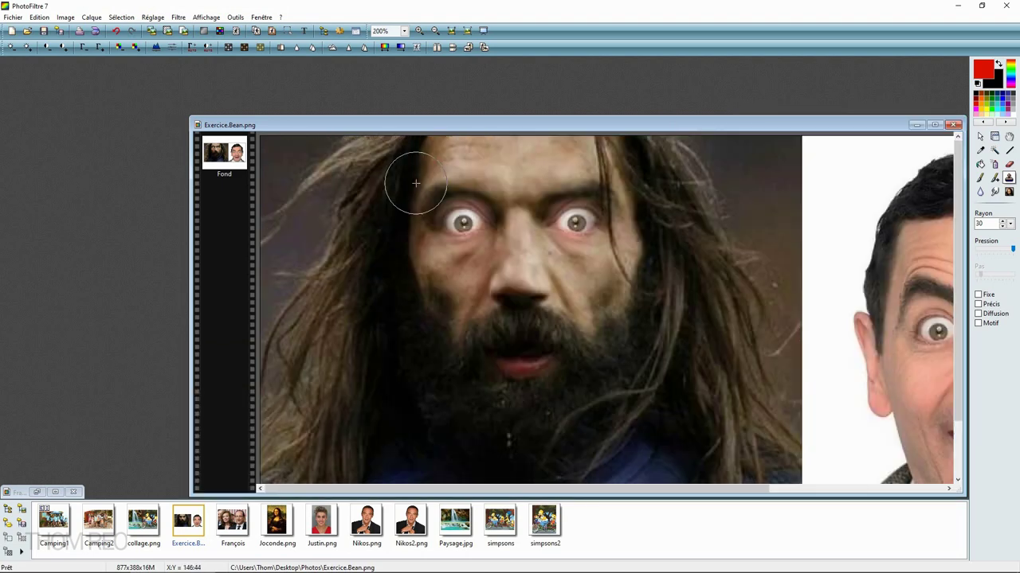
pyautogui.scroll(1, 619, 249)
pyautogui.scroll(-1, 605, 263)
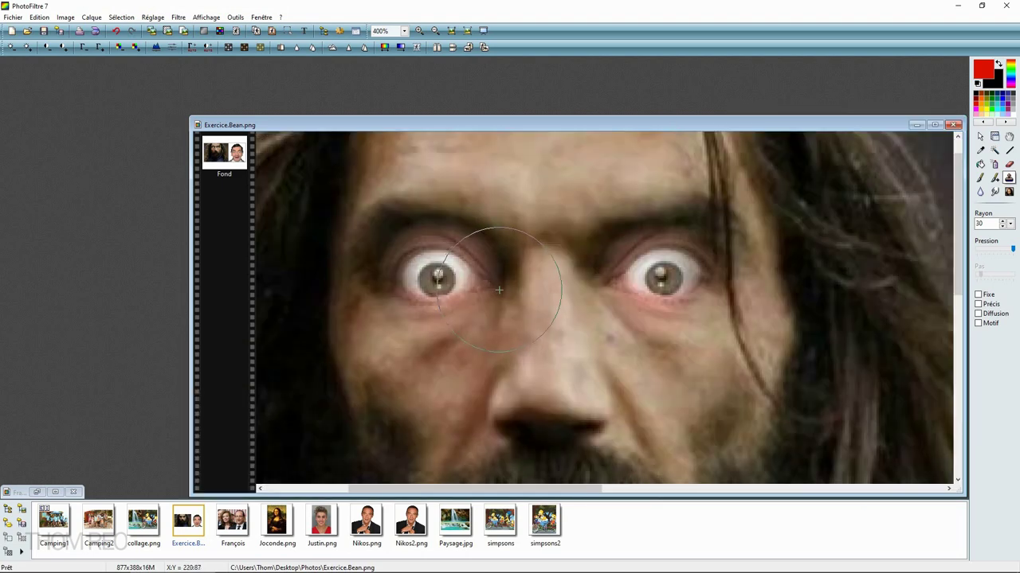
pyautogui.scroll(2, 587, 319)
pyautogui.scroll(-2, 566, 335)
pyautogui.scroll(-2, 580, 309)
pyautogui.scroll(2, 426, 229)
pyautogui.scroll(-1, 428, 228)
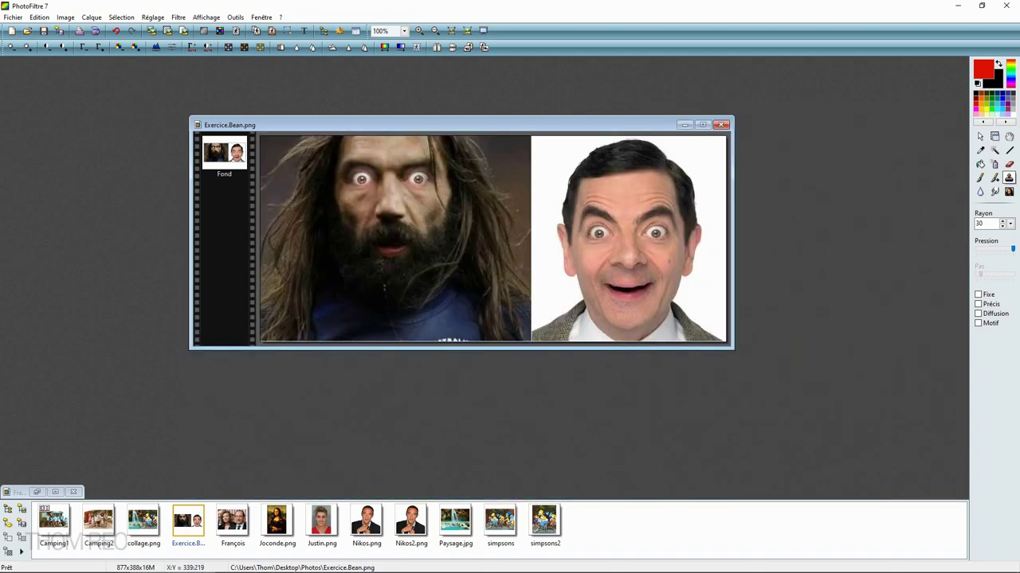
# Step: Clone the bearded man's moustache onto the upper lip of the smiling clean-shaven man
pyautogui.keyDown('ctrl'); pyautogui.click(390, 229); pyautogui.keyUp('ctrl')
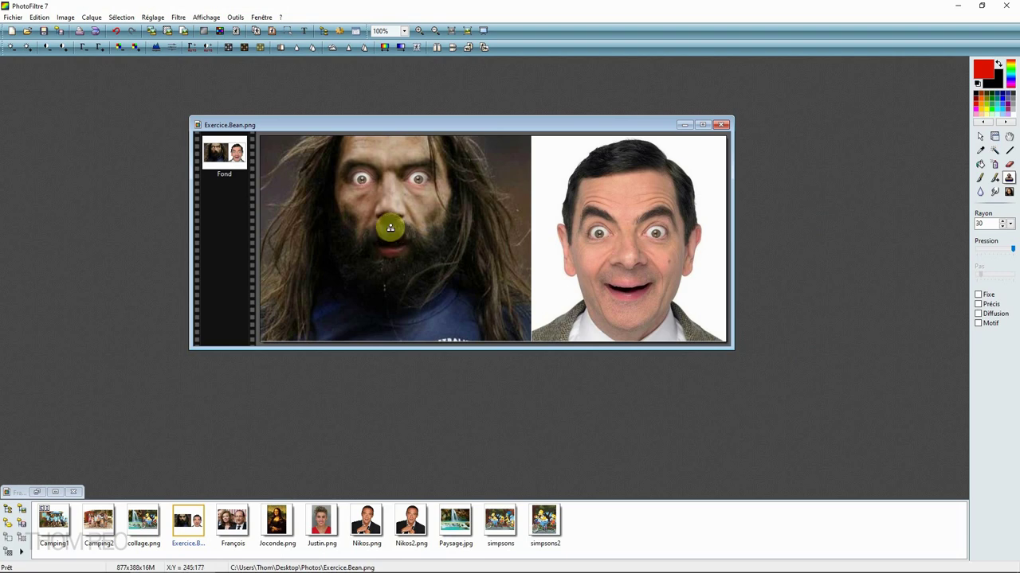
pyautogui.moveTo(630, 279)
pyautogui.mouseDown()
pyautogui.moveTo(657, 266)
pyautogui.moveTo(651, 281)
pyautogui.mouseUp()
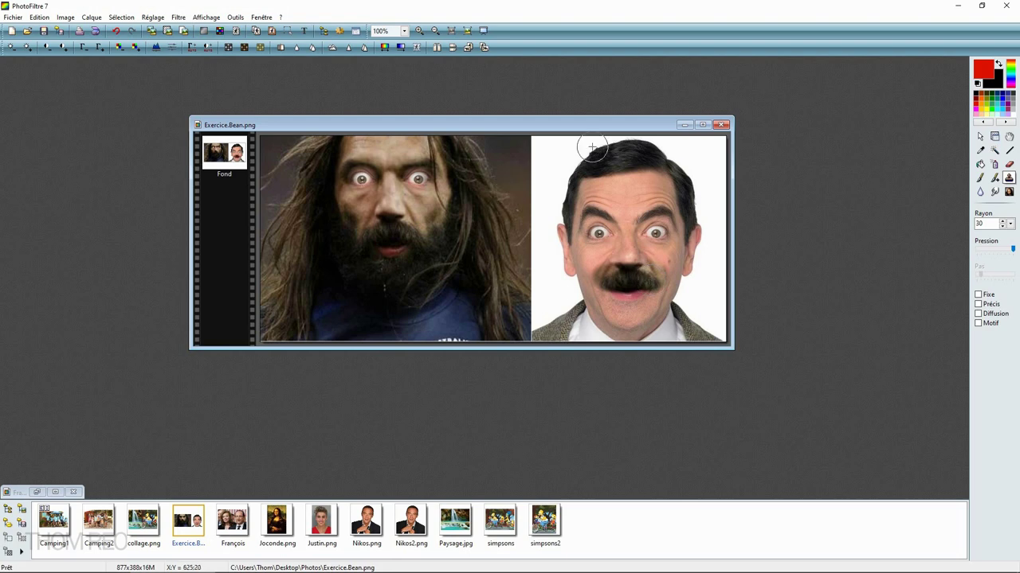
# Step: Close Exercice.Bean.png and open Camping1.jpg
pyautogui.click(721, 126)
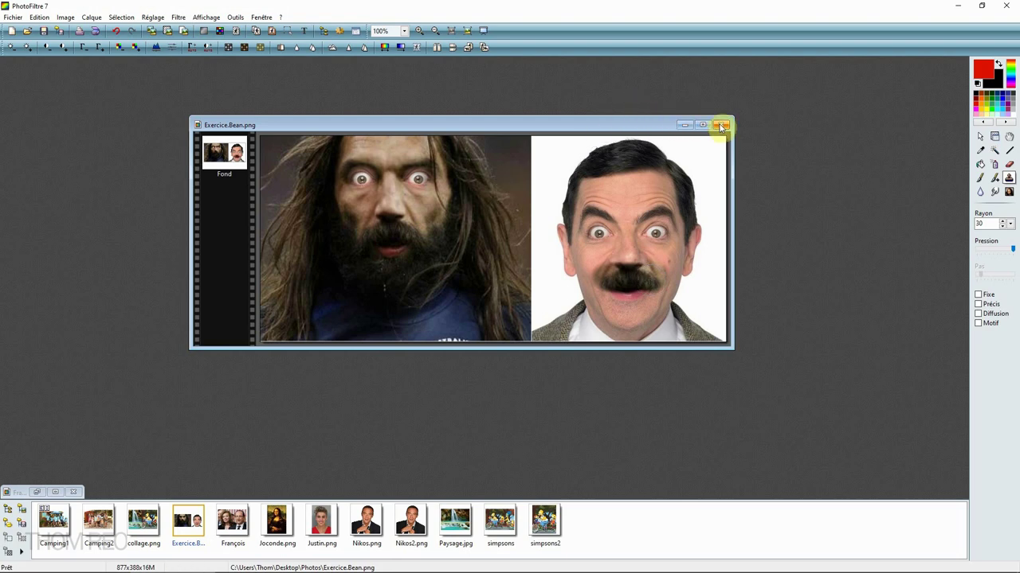
pyautogui.click(540, 322)
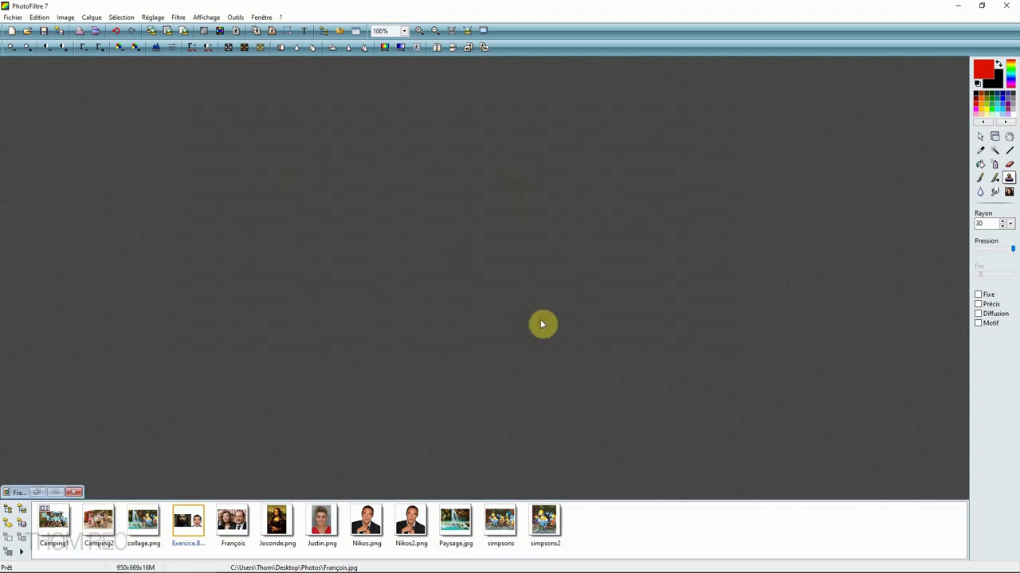
pyautogui.doubleClick(53, 524)
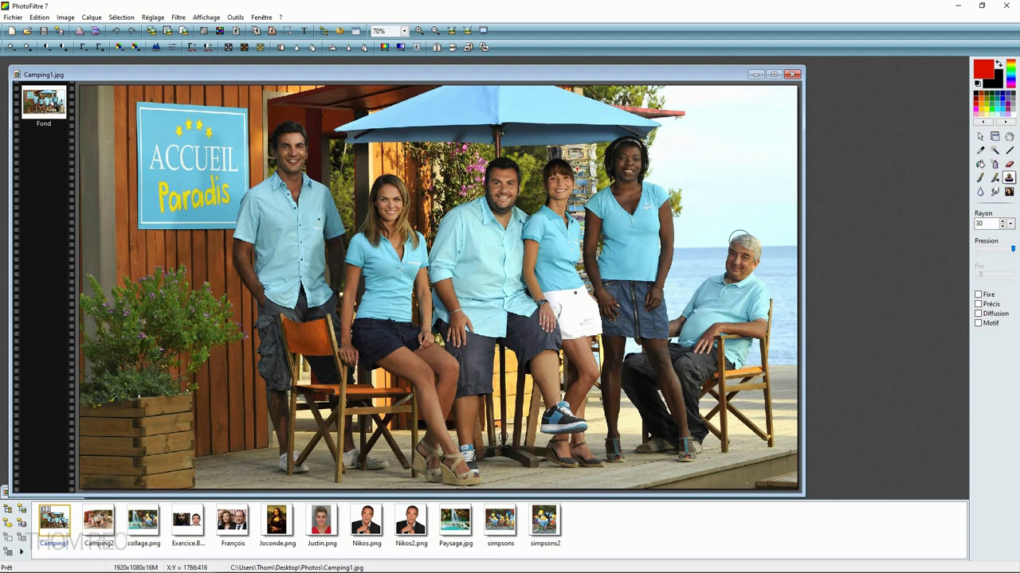
# Step: Clone the central bearded man's face onto the tall man standing by the wooden wall and the long-haired woman beside him
pyautogui.scroll(2, 512, 213)
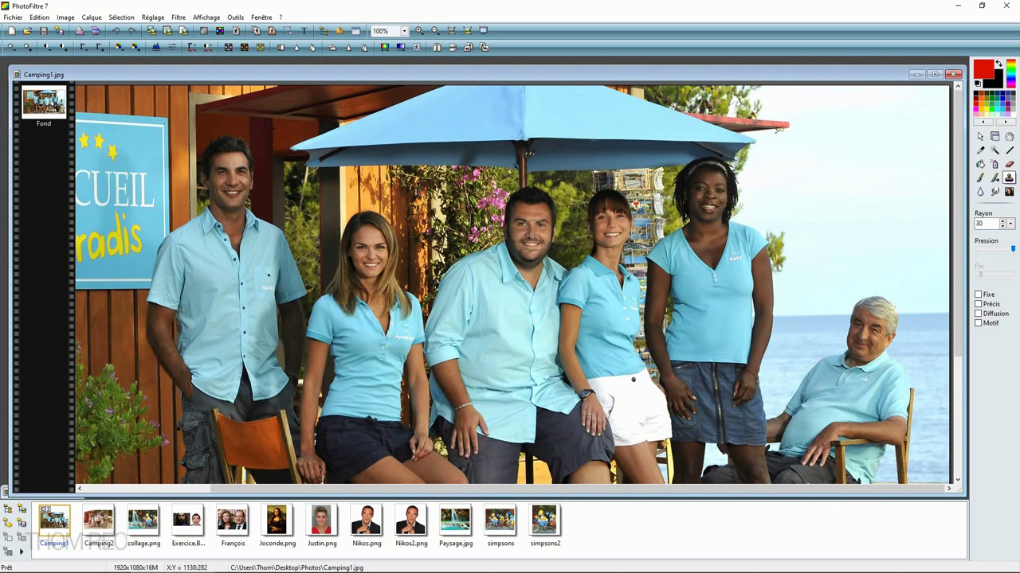
pyautogui.scroll(2, 550, 176)
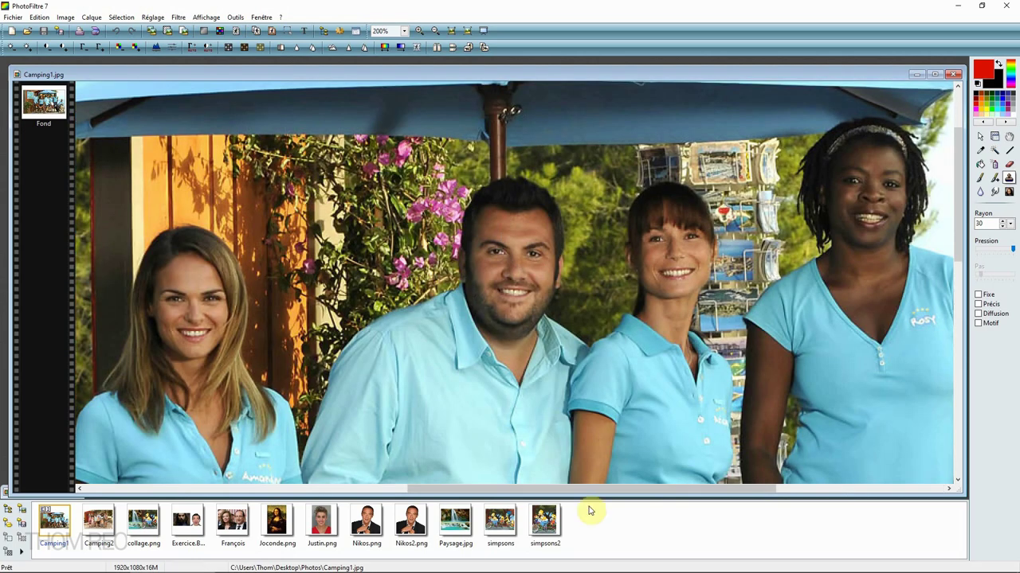
pyautogui.moveTo(618, 496); pyautogui.dragTo(508, 487)
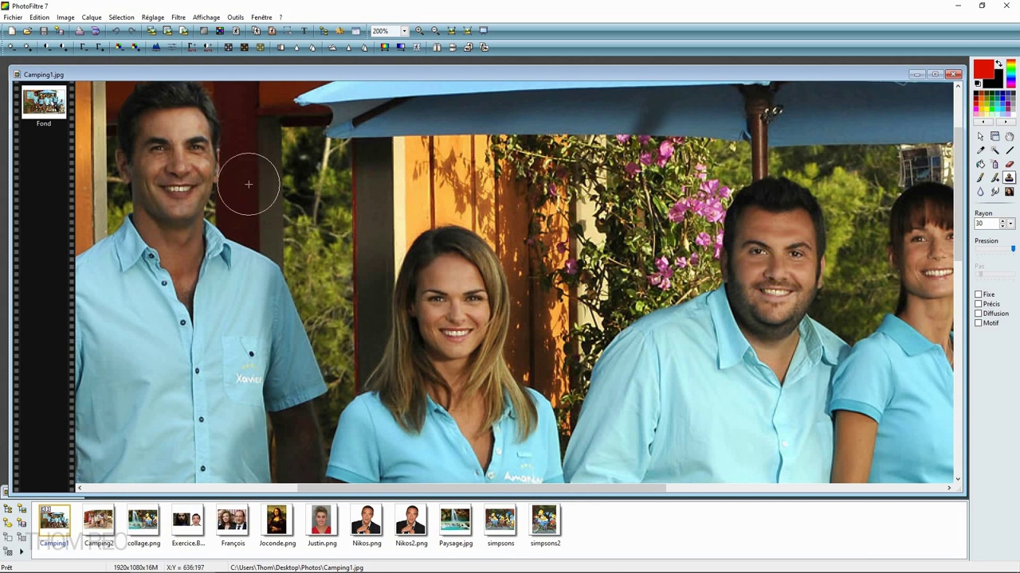
pyautogui.moveTo(957, 185); pyautogui.dragTo(958, 172)
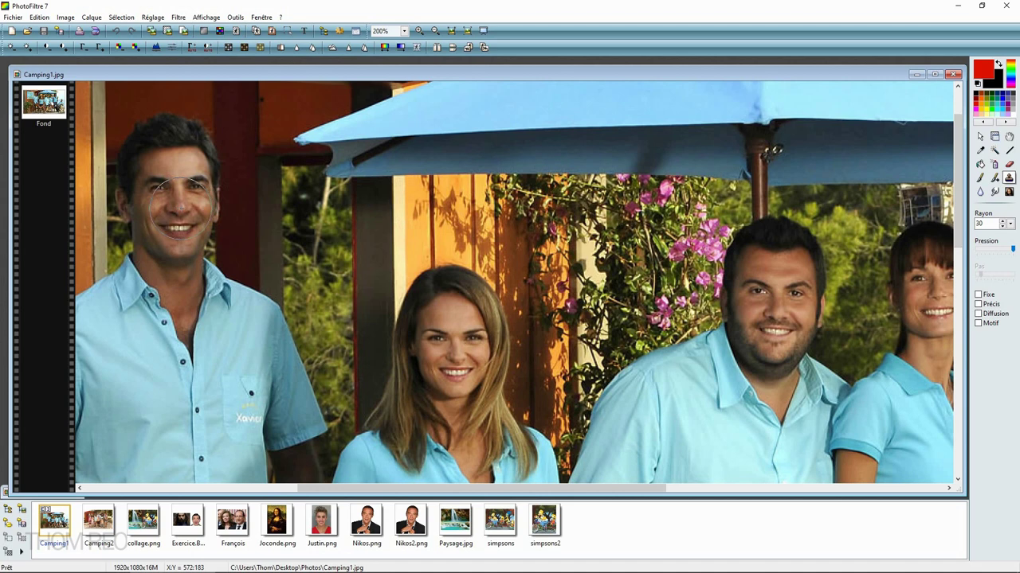
pyautogui.click(182, 203)
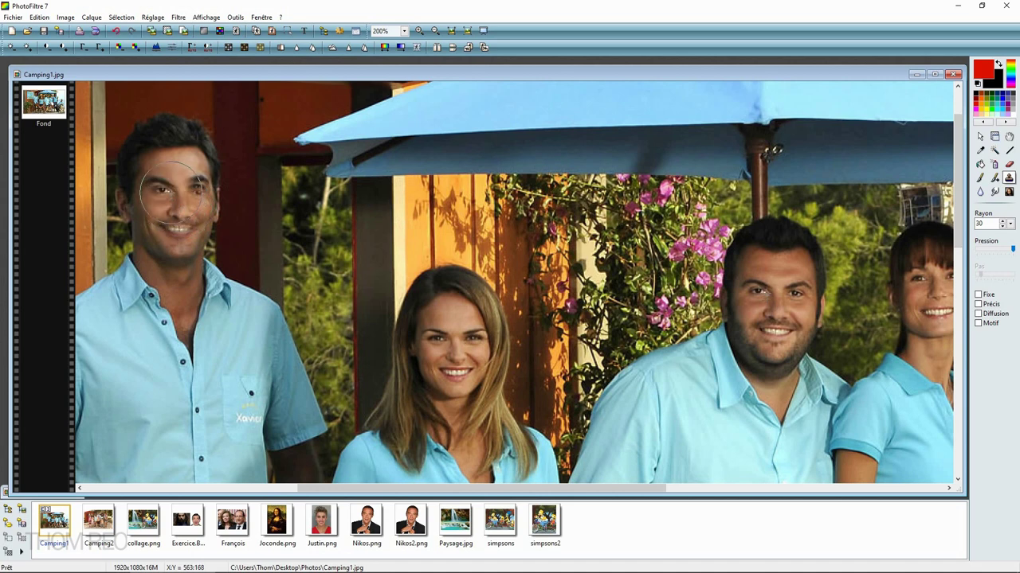
pyautogui.moveTo(178, 192)
pyautogui.mouseDown()
pyautogui.moveTo(180, 168)
pyautogui.moveTo(191, 188)
pyautogui.moveTo(178, 248)
pyautogui.moveTo(179, 218)
pyautogui.mouseUp()
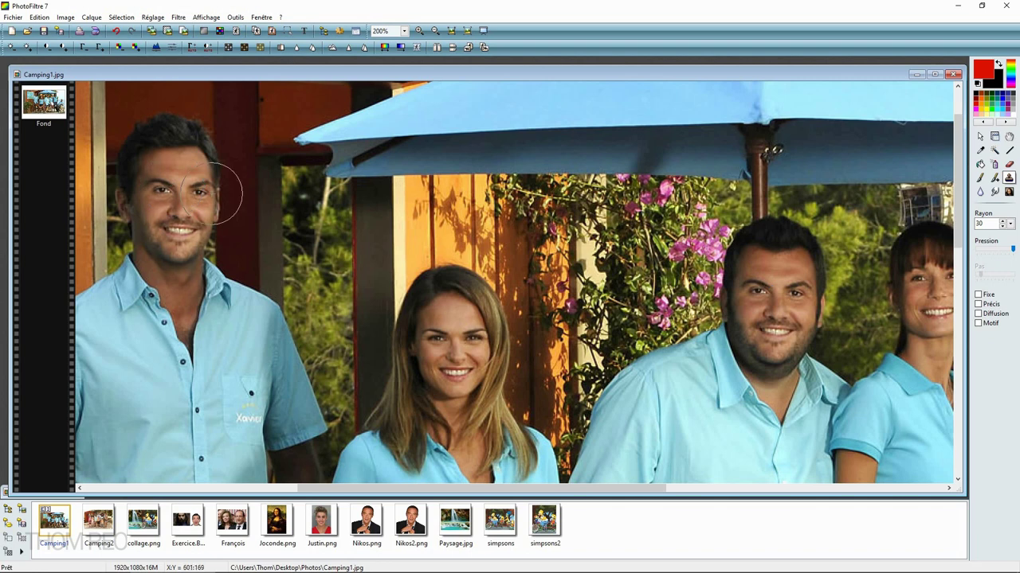
pyautogui.moveTo(188, 172); pyautogui.dragTo(184, 232)
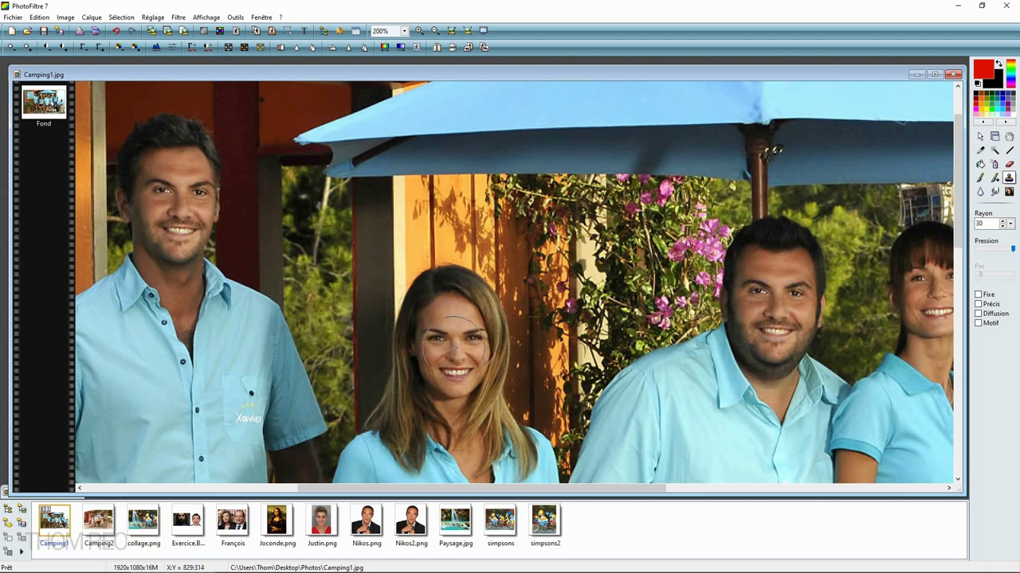
pyautogui.moveTo(456, 342)
pyautogui.mouseDown()
pyautogui.moveTo(444, 319)
pyautogui.moveTo(446, 394)
pyautogui.moveTo(454, 390)
pyautogui.moveTo(426, 358)
pyautogui.moveTo(460, 325)
pyautogui.moveTo(466, 339)
pyautogui.moveTo(469, 325)
pyautogui.moveTo(456, 350)
pyautogui.moveTo(444, 320)
pyautogui.moveTo(448, 334)
pyautogui.mouseUp()
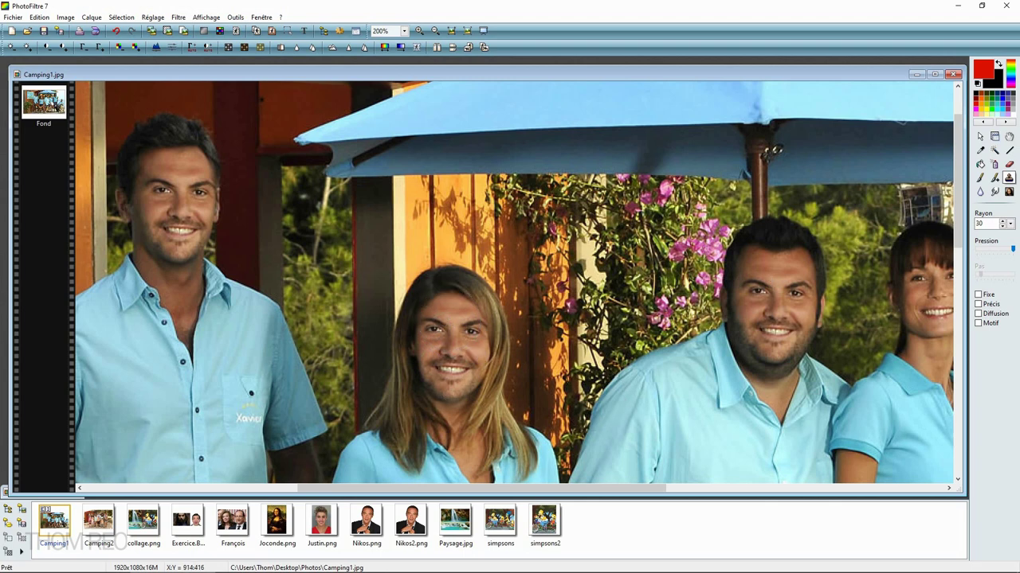
# Step: Clone the central bearded man's face onto the woman wearing the headband
pyautogui.moveTo(559, 488); pyautogui.dragTo(774, 492)
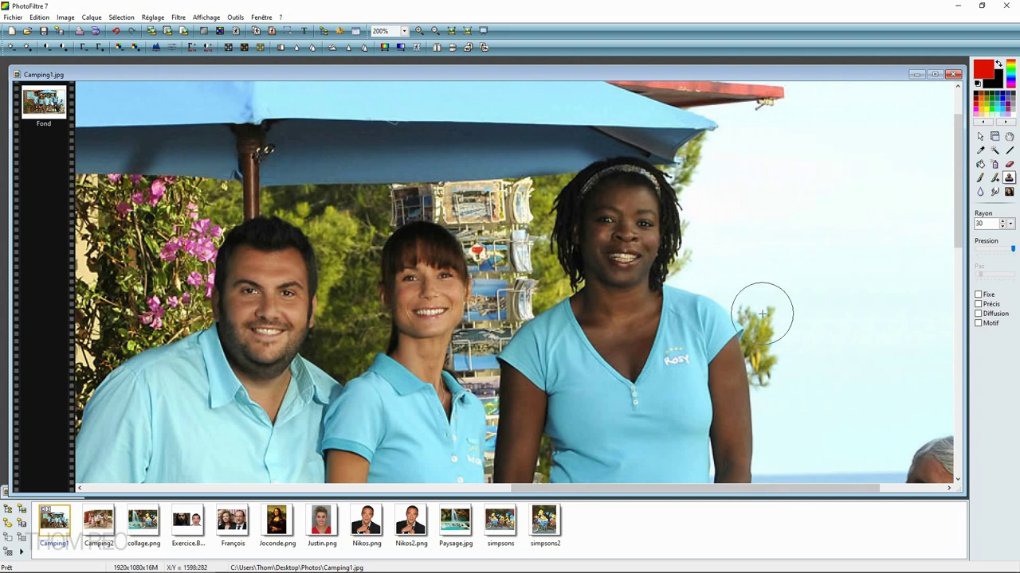
pyautogui.keyDown('ctrl'); pyautogui.click(270, 310); pyautogui.keyUp('ctrl')
pyautogui.moveTo(625, 236)
pyautogui.mouseDown()
pyautogui.moveTo(625, 209)
pyautogui.moveTo(621, 266)
pyautogui.moveTo(596, 239)
pyautogui.moveTo(641, 207)
pyautogui.moveTo(649, 255)
pyautogui.moveTo(617, 275)
pyautogui.moveTo(594, 267)
pyautogui.moveTo(607, 265)
pyautogui.moveTo(618, 280)
pyautogui.moveTo(627, 195)
pyautogui.moveTo(621, 263)
pyautogui.mouseUp()
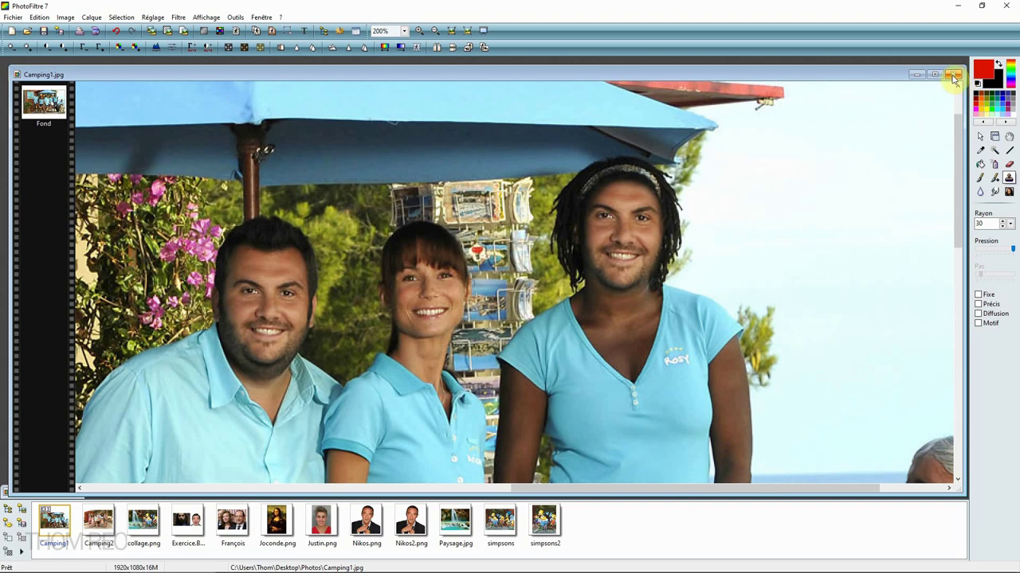
# Step: Close Camping1.jpg and open Camping2.jpg
pyautogui.click(953, 75)
pyautogui.click(538, 322)
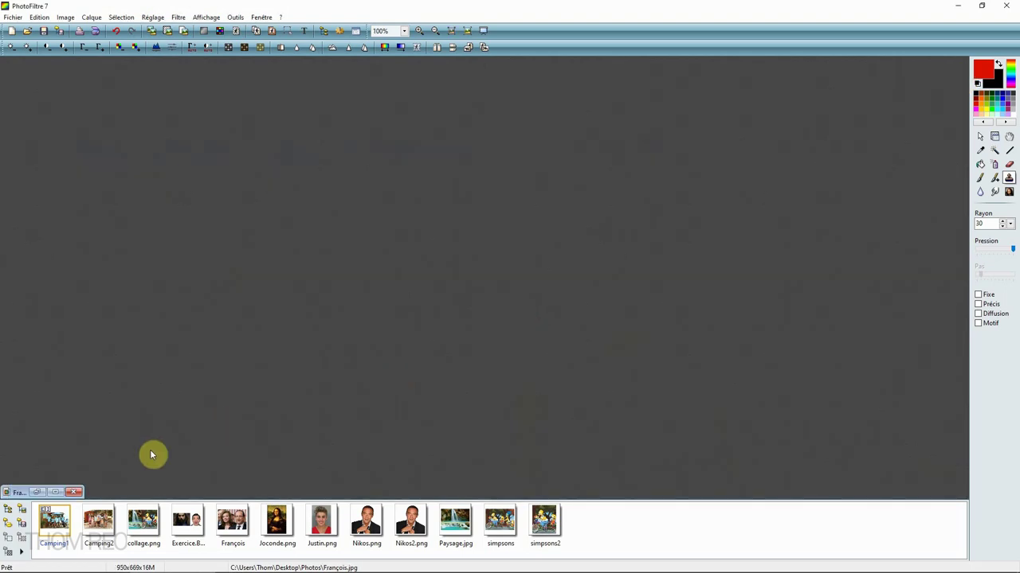
pyautogui.doubleClick(100, 522)
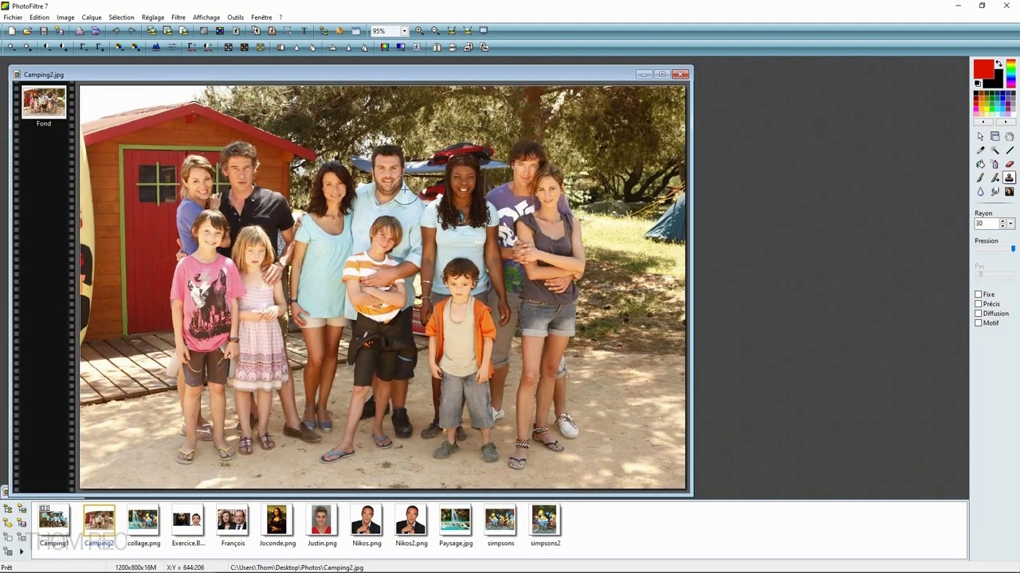
# Step: Clone the bearded man's face onto the dark-haired woman with sunglasses on her head beside him
pyautogui.scroll(2, 398, 193)
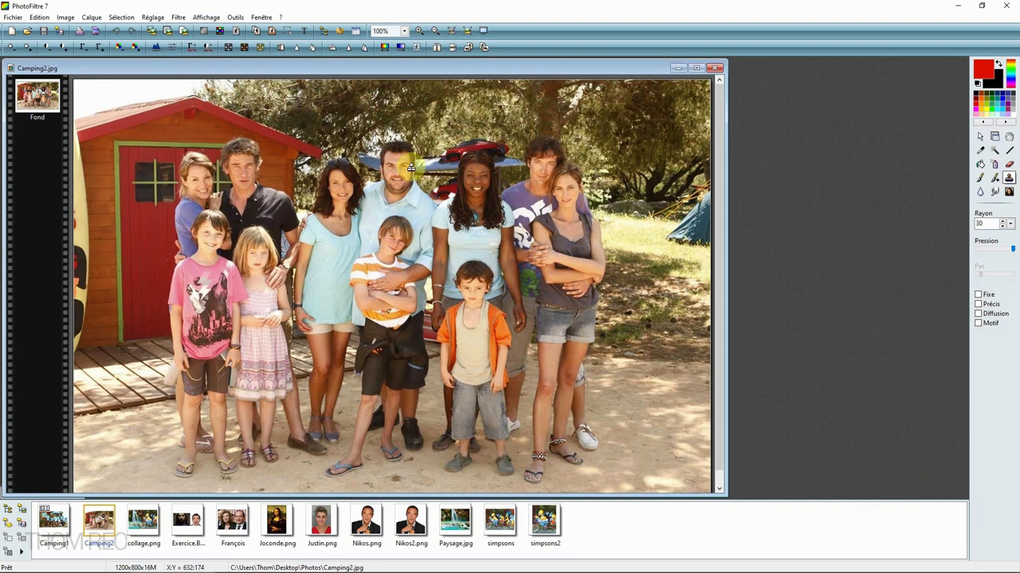
pyautogui.scroll(1, 486, 296)
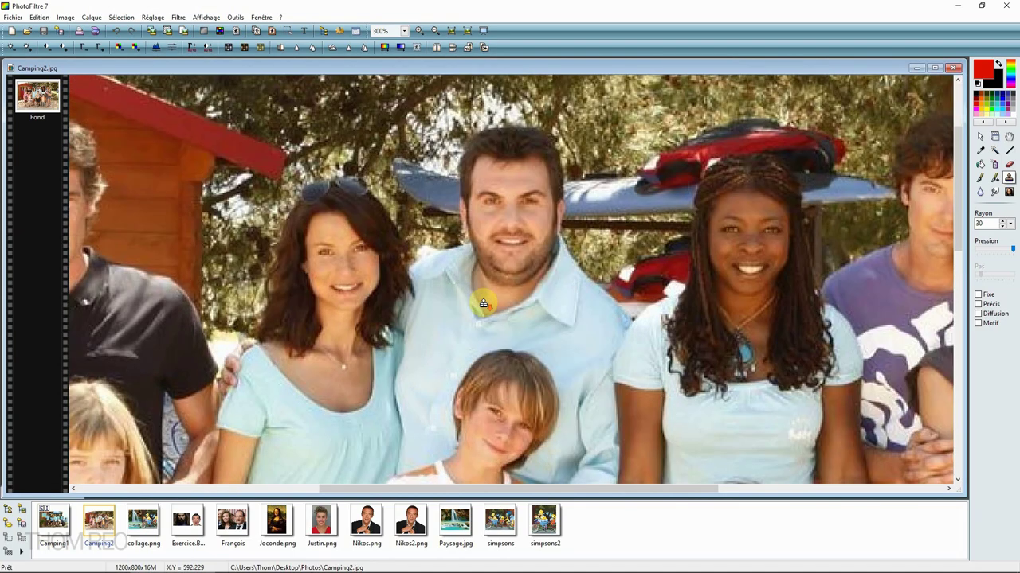
pyautogui.keyDown('ctrl'); pyautogui.click(514, 221); pyautogui.keyUp('ctrl')
pyautogui.click(338, 257)
pyautogui.moveTo(338, 257)
pyautogui.mouseDown()
pyautogui.moveTo(338, 290)
pyautogui.moveTo(348, 243)
pyautogui.moveTo(354, 275)
pyautogui.moveTo(343, 303)
pyautogui.moveTo(337, 287)
pyautogui.mouseUp()
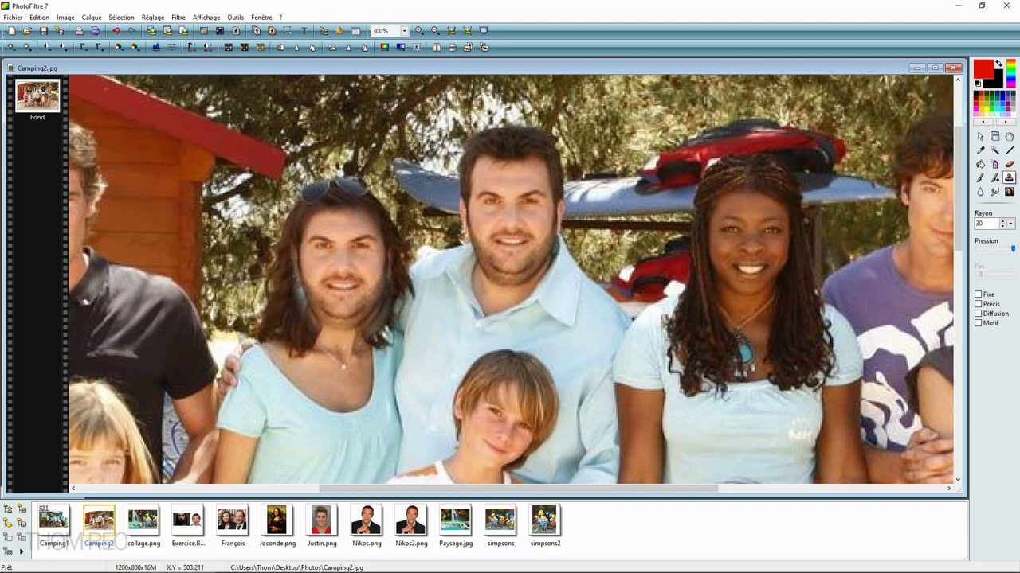
pyautogui.scroll(-1, 532, 269)
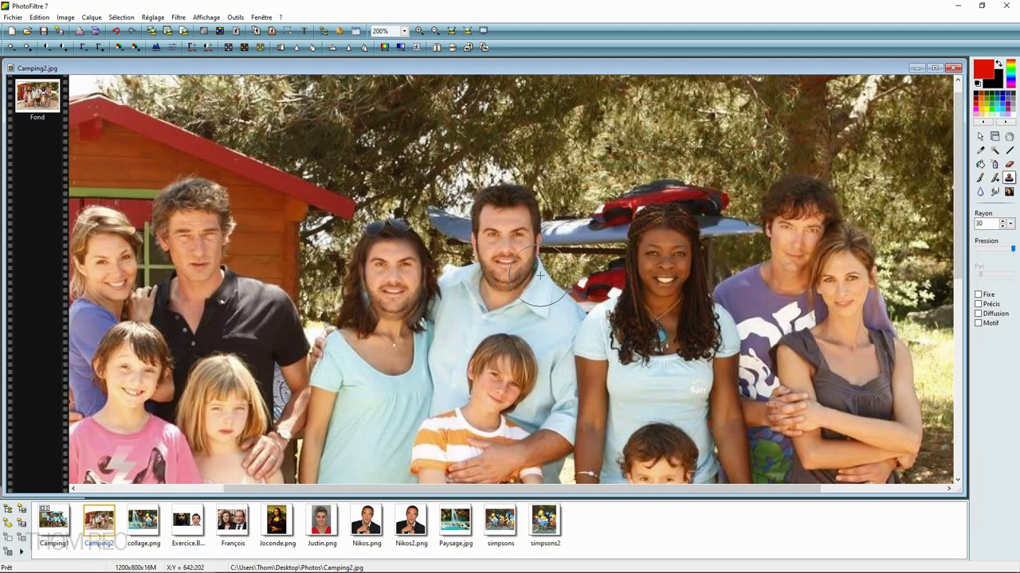
pyautogui.scroll(-1, 535, 275)
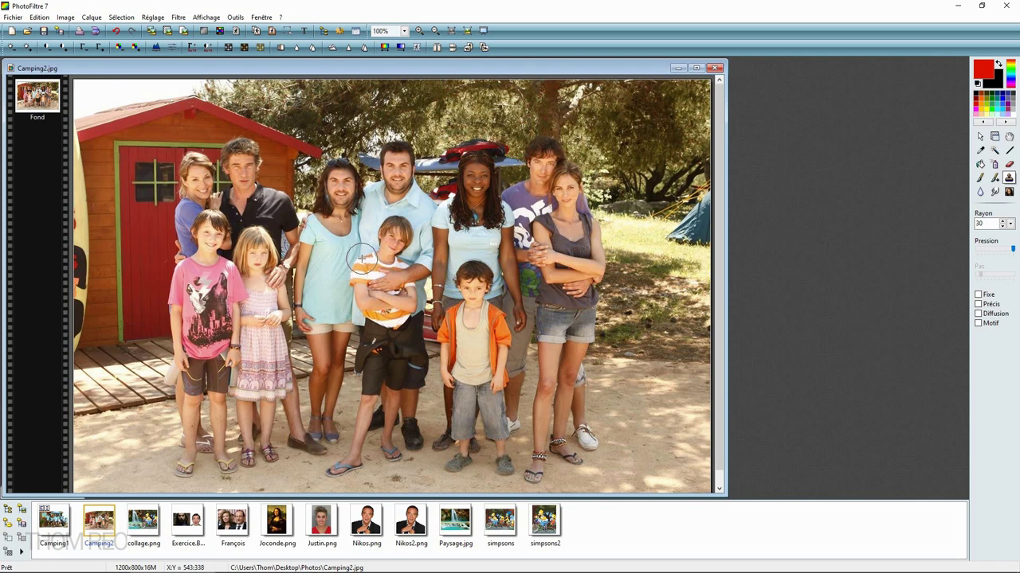
# Step: Clone the bearded man's face onto the blonde girl in the pink dress
pyautogui.moveTo(363, 258); pyautogui.dragTo(382, 263)
pyautogui.scroll(2, 397, 170)
pyautogui.scroll(-1, 556, 312)
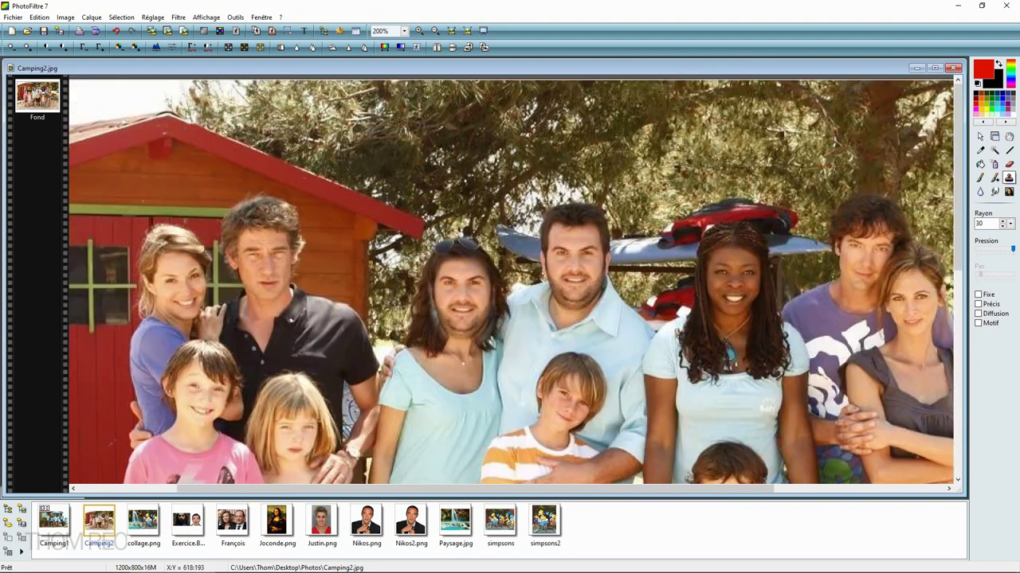
pyautogui.scroll(1, 238, 423)
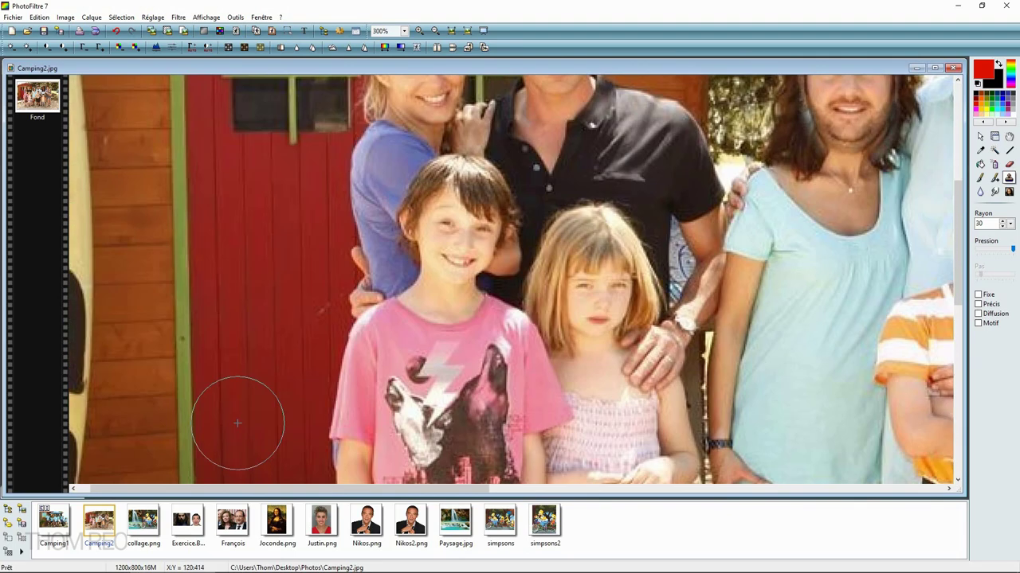
pyautogui.click(598, 298)
pyautogui.click(591, 272)
pyautogui.moveTo(590, 273)
pyautogui.mouseDown()
pyautogui.moveTo(596, 342)
pyautogui.moveTo(589, 307)
pyautogui.moveTo(603, 267)
pyautogui.mouseUp()
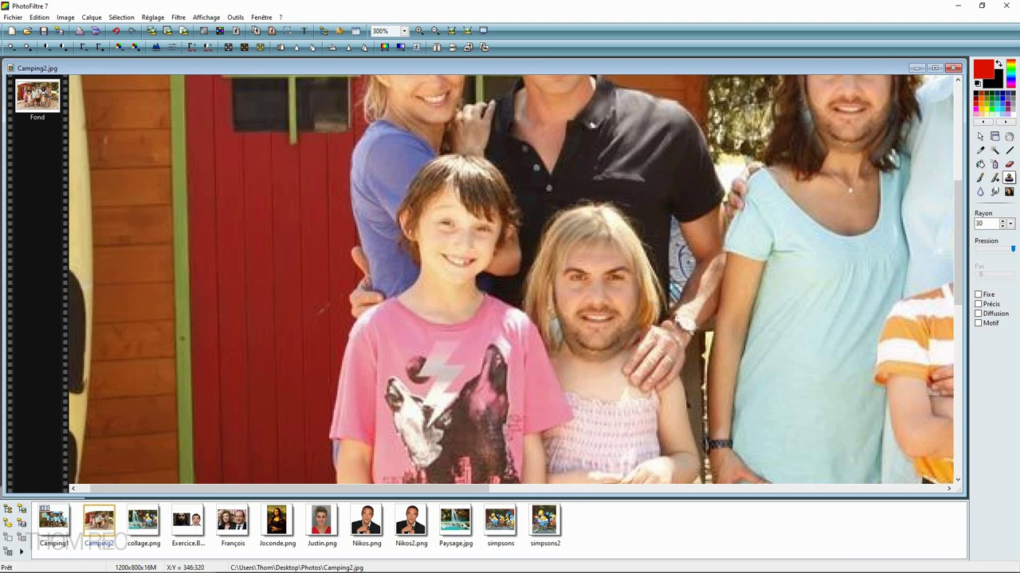
pyautogui.scroll(-1, 699, 336)
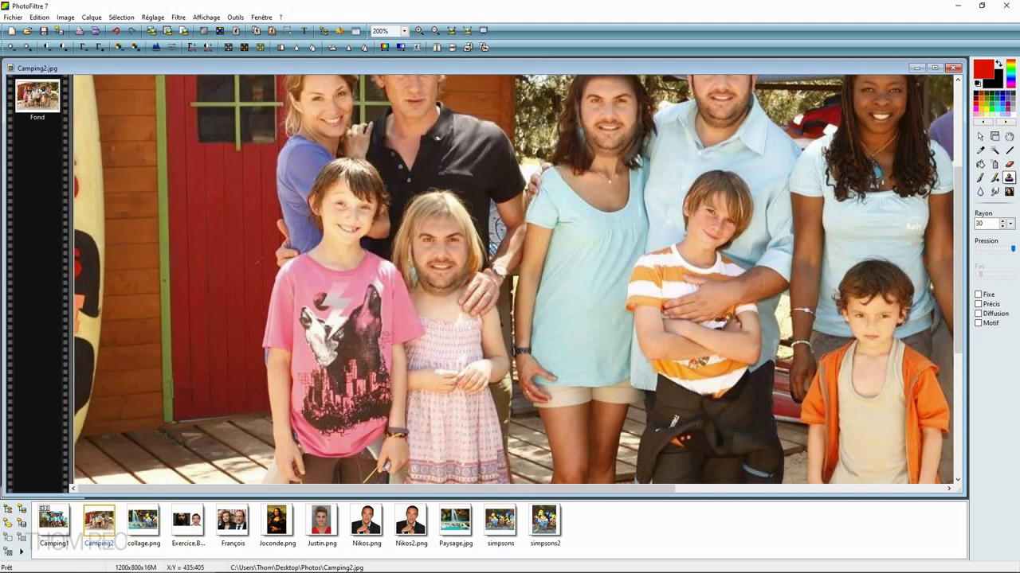
pyautogui.scroll(-1, 565, 320)
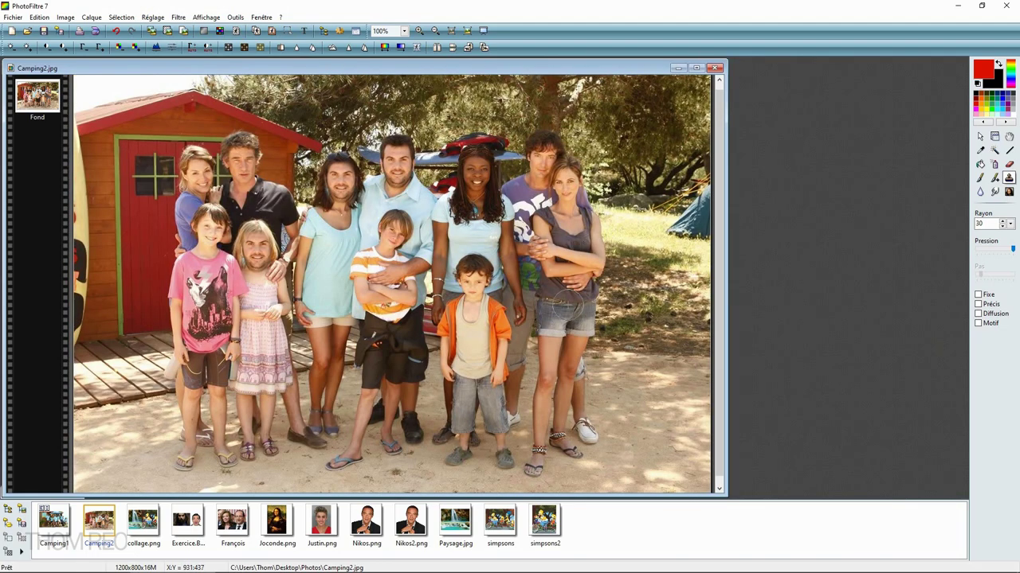